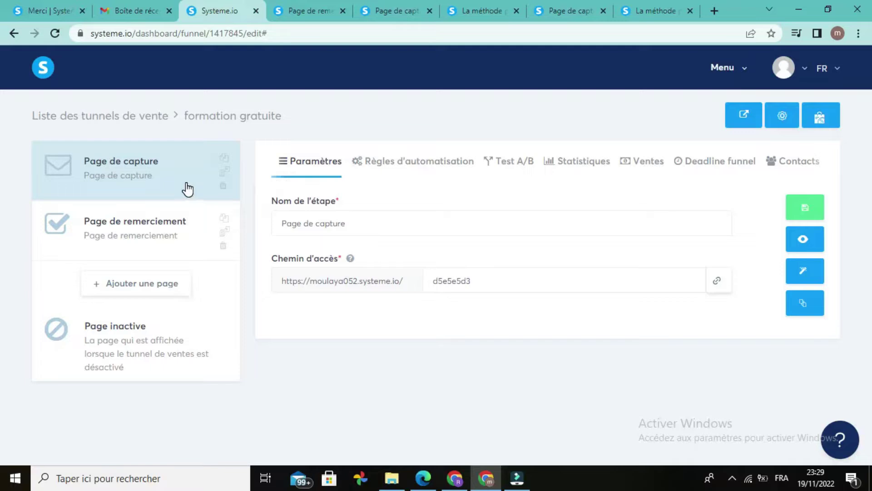
Preview the funnel's Page de capture and review its heading, name and e-mail fields, and sign-up button.
click(150, 190)
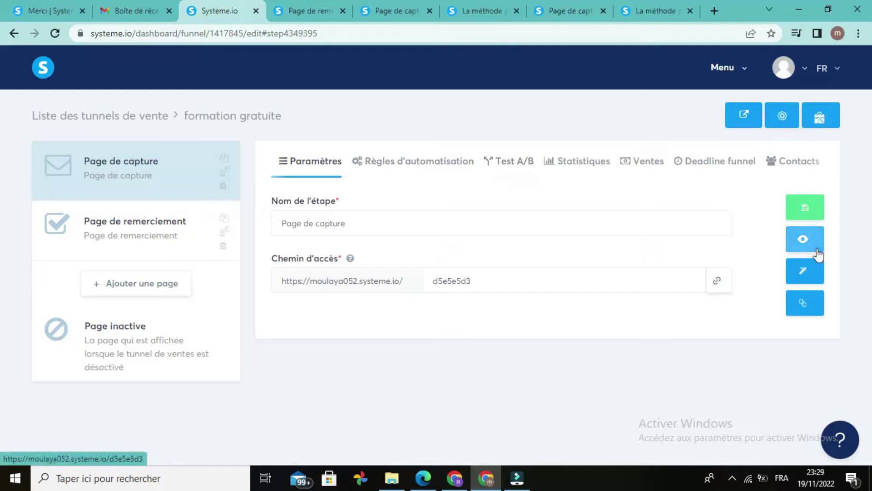
click(813, 243)
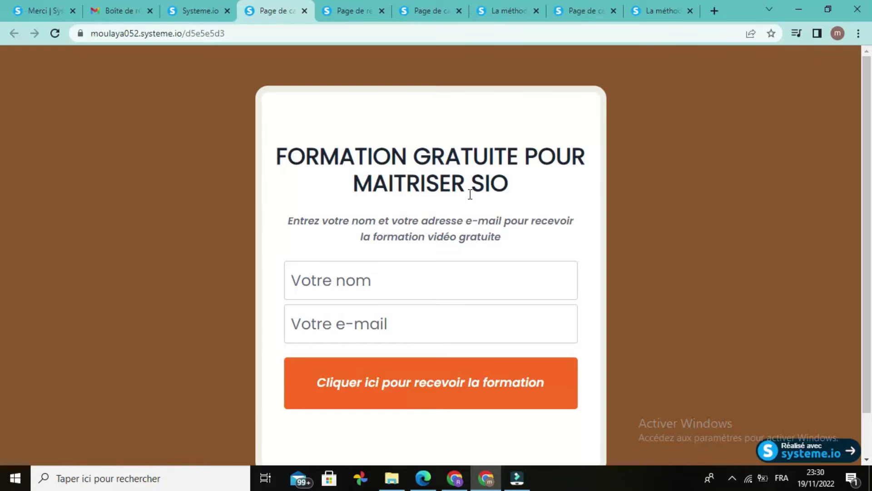
scroll(406, 200, down, 1)
scroll(408, 193, up, 1)
scroll(407, 191, down, 1)
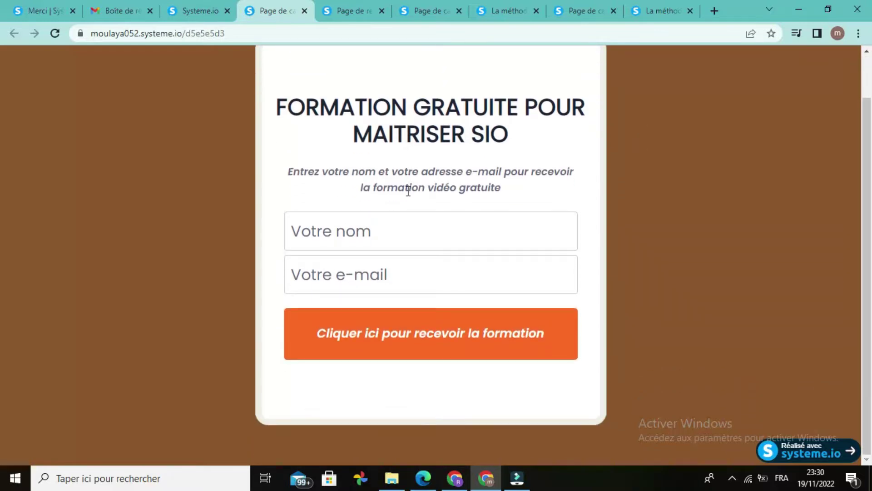
scroll(387, 333, up, 1)
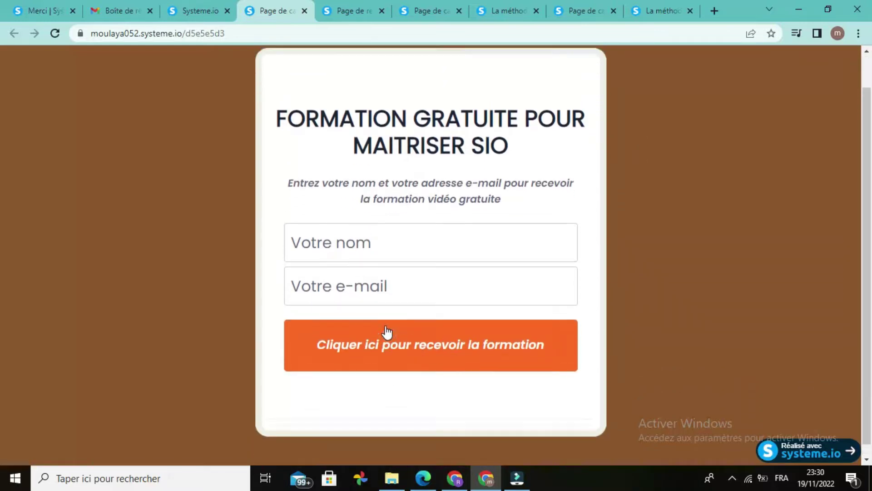
drag(520, 187, 272, 161)
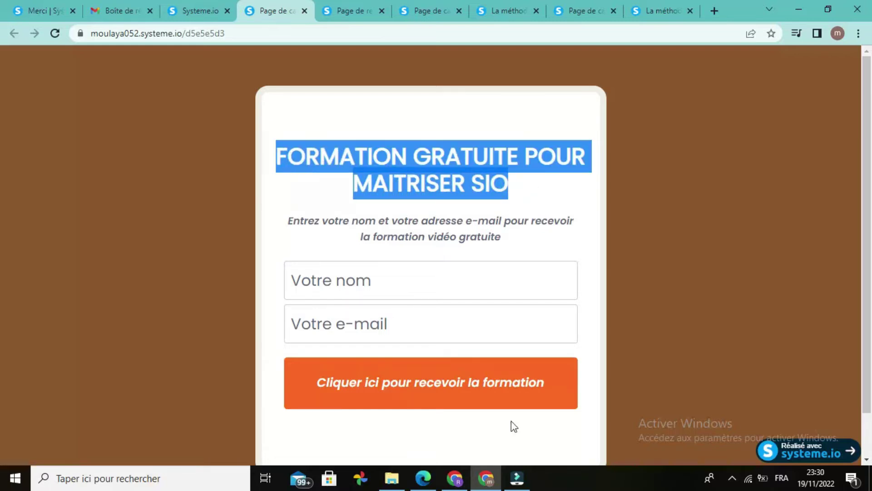
Submit the capture page's form with the name and e-mail left empty to check its required fields.
click(333, 397)
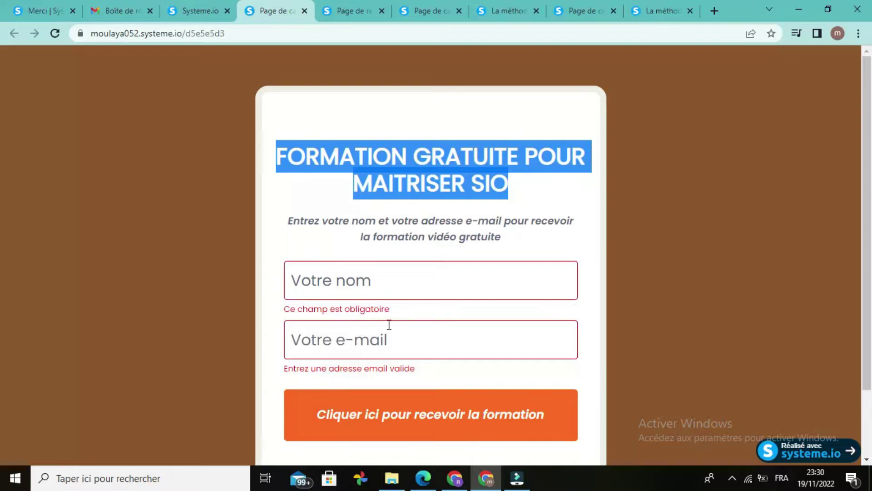
scroll(400, 340, down, 2)
scroll(362, 243, up, 2)
click(194, 205)
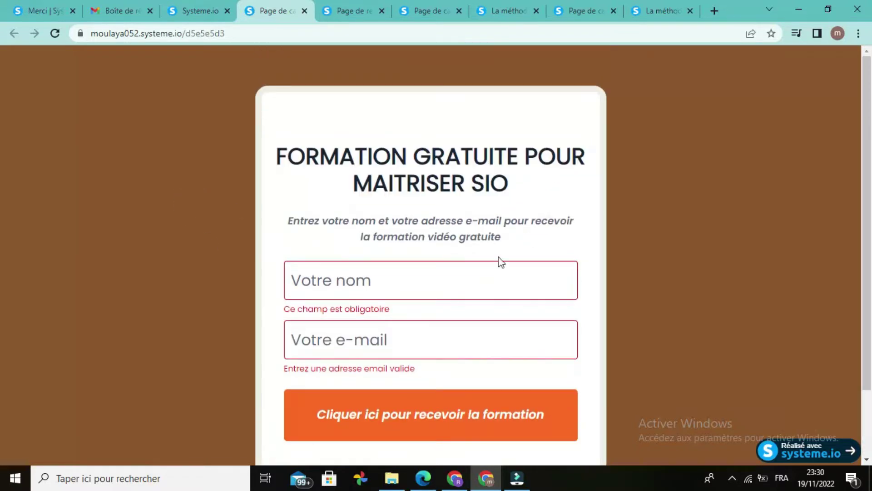
click(375, 277)
Preview the funnel's Page de remerciement and review its Facebook group invitation and community button.
click(203, 6)
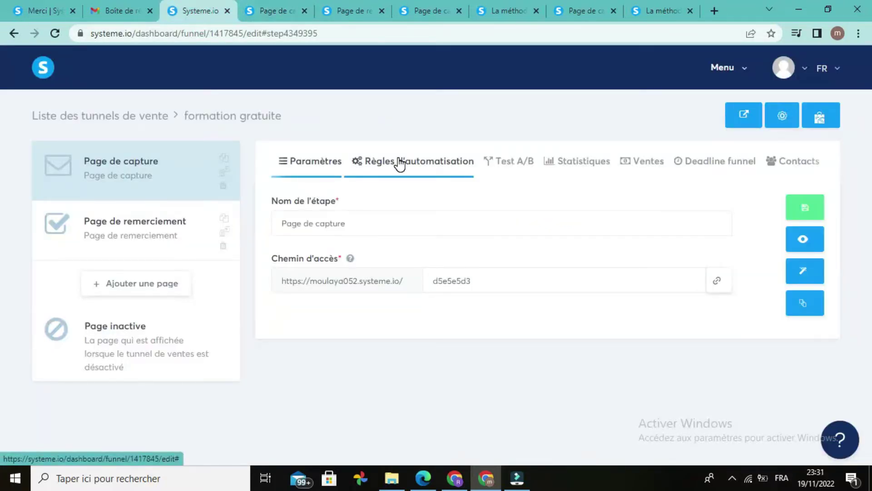
click(133, 240)
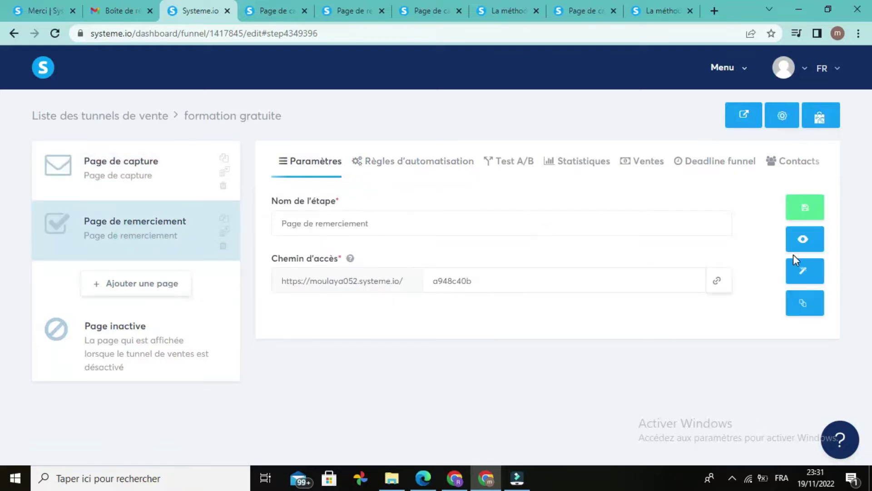
click(800, 243)
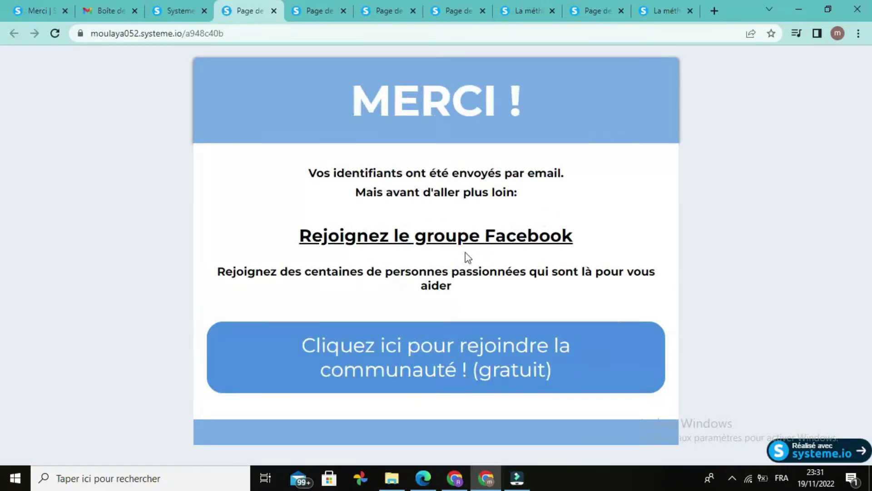
scroll(466, 256, down, 1)
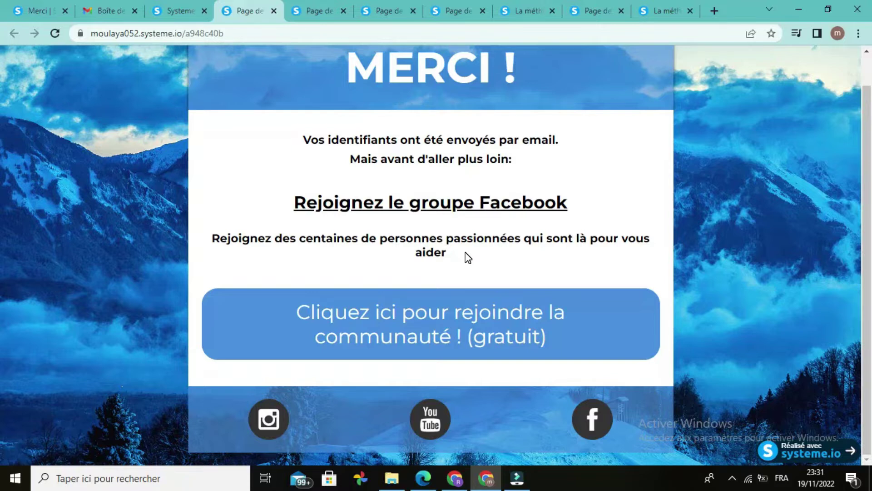
drag(572, 201, 291, 217)
drag(592, 368, 253, 330)
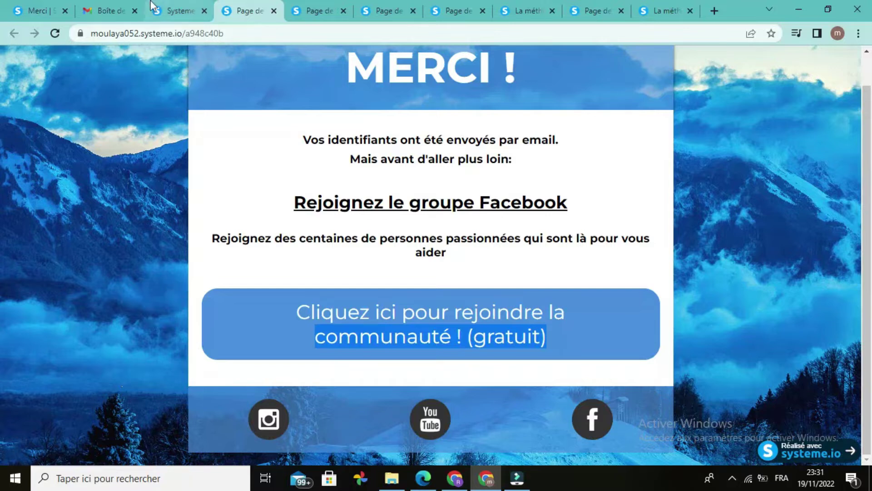
Add an automation rule to the Page de capture with the trigger Inscription sur la page (optin).
mouse_move(160, 13)
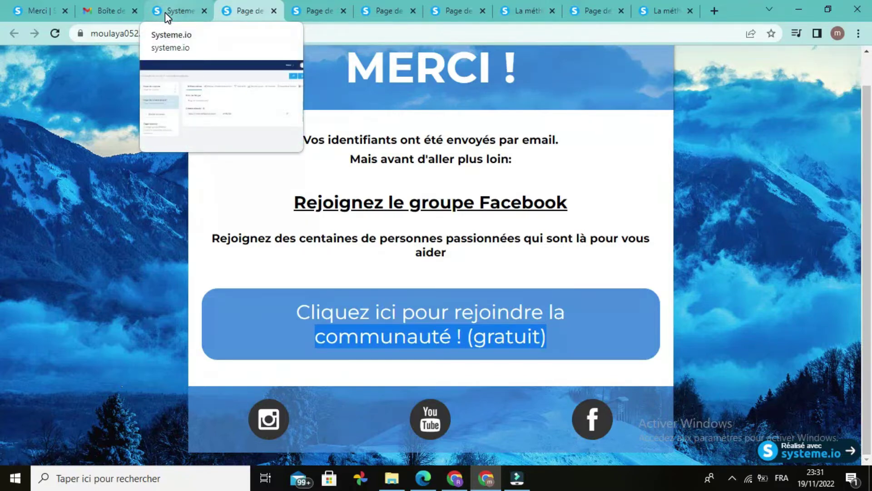
click(164, 12)
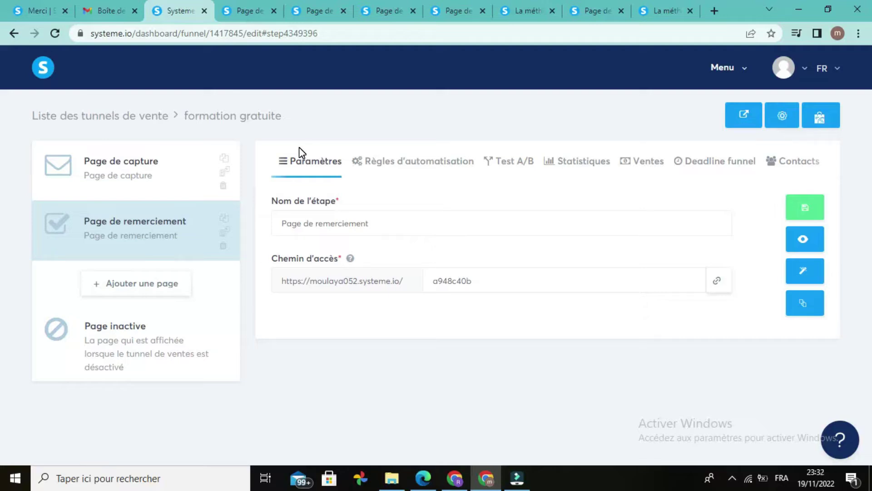
click(114, 163)
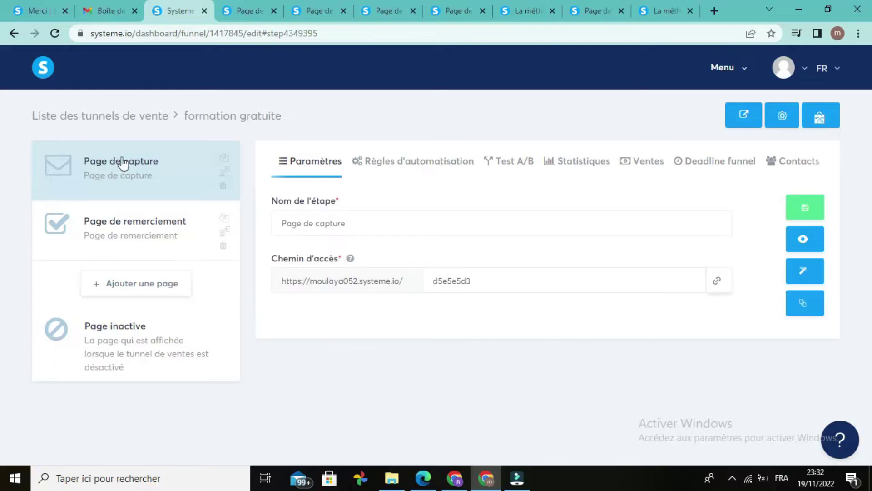
click(428, 165)
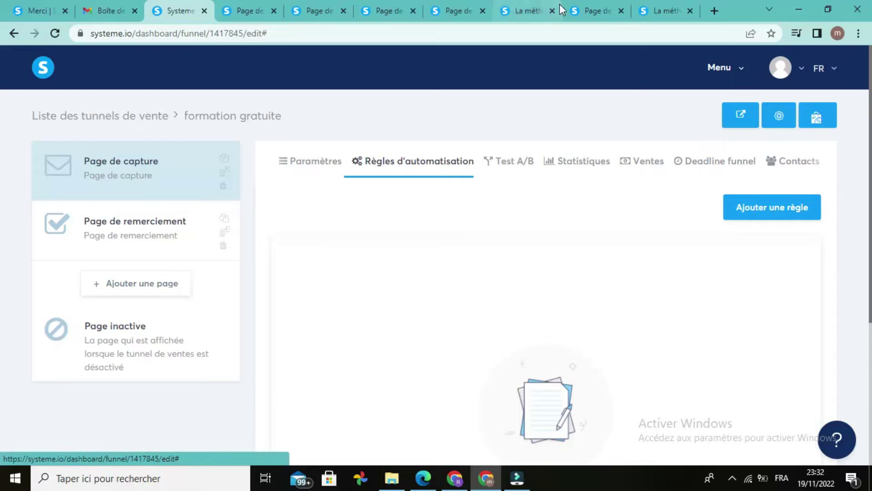
click(774, 217)
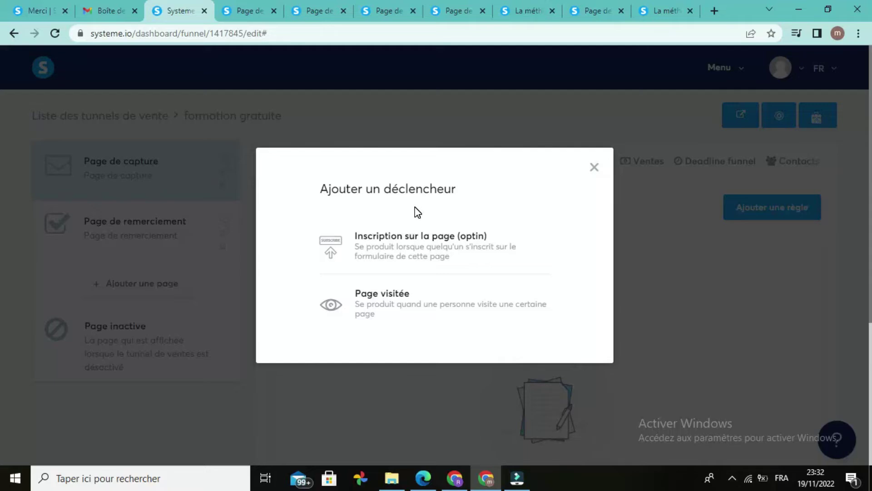
click(425, 240)
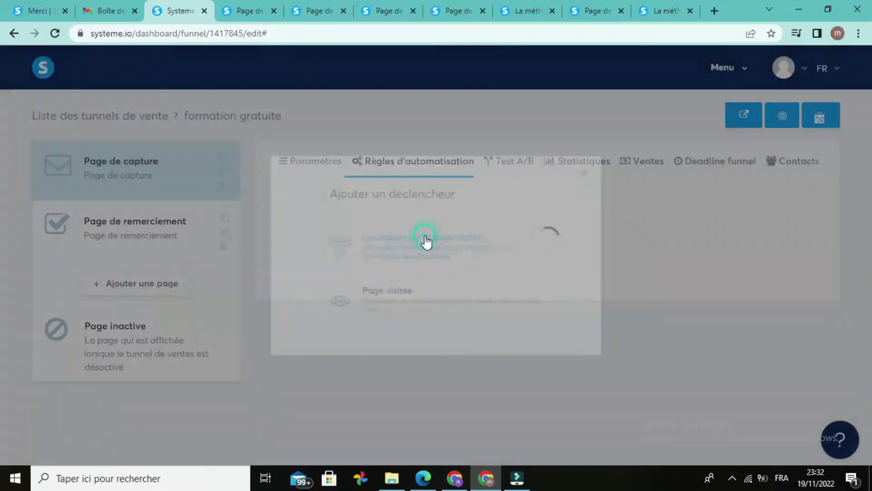
scroll(662, 224, down, 1)
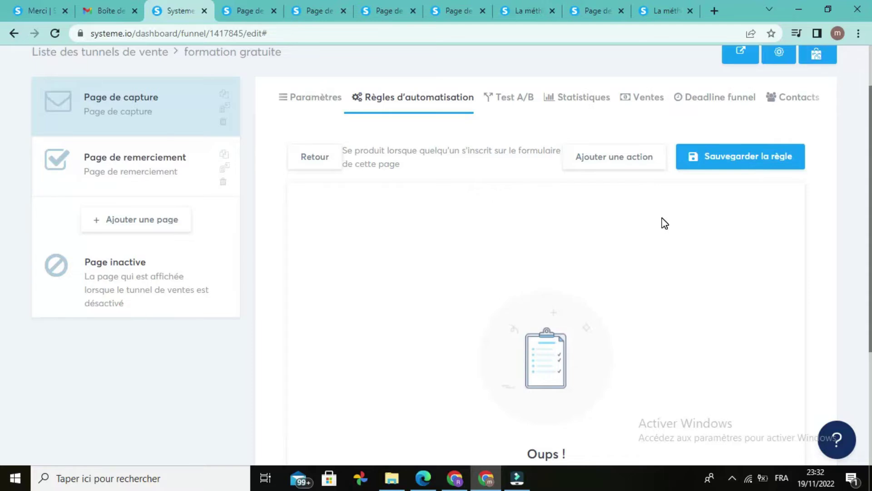
Review the actions available for the optin rule and try to add Ajouter un tag with an existing tag.
click(600, 160)
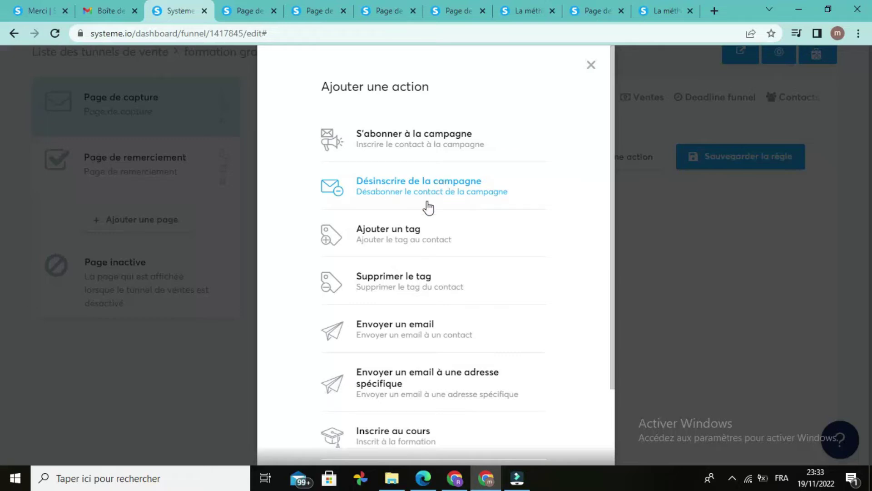
scroll(430, 202, down, 2)
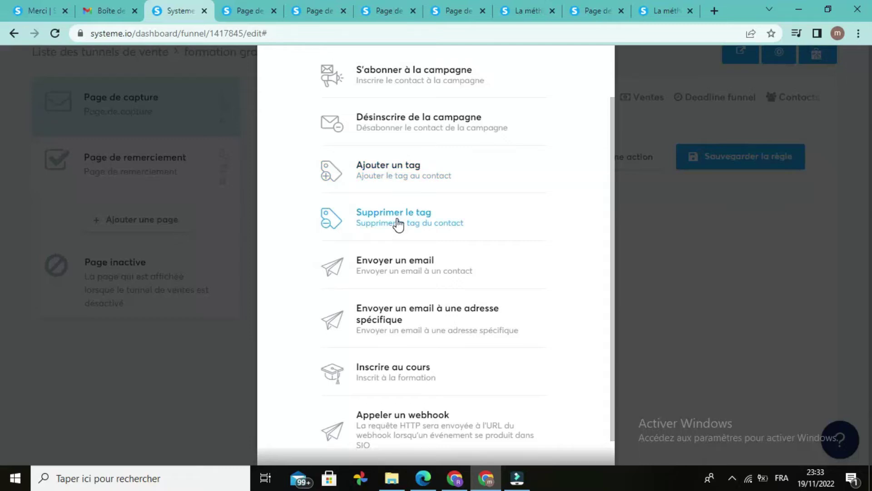
scroll(393, 268, down, 1)
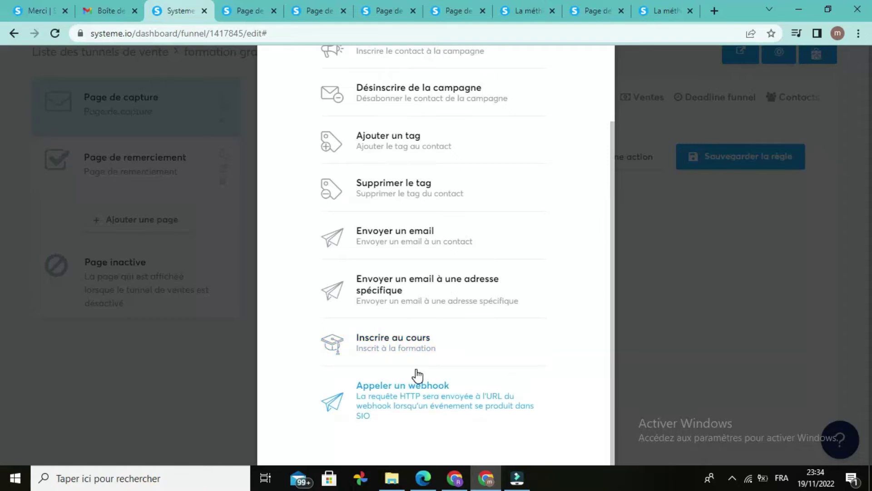
scroll(417, 376, up, 2)
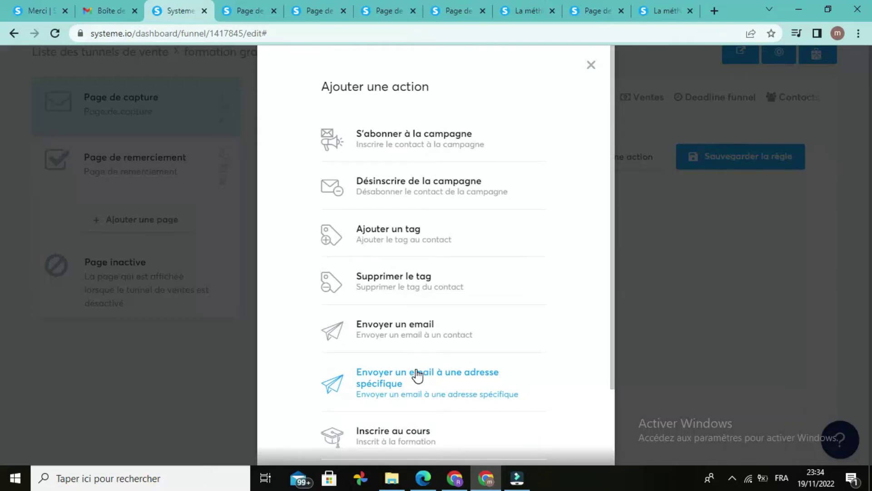
scroll(430, 195, down, 2)
scroll(429, 196, up, 1)
scroll(429, 195, up, 1)
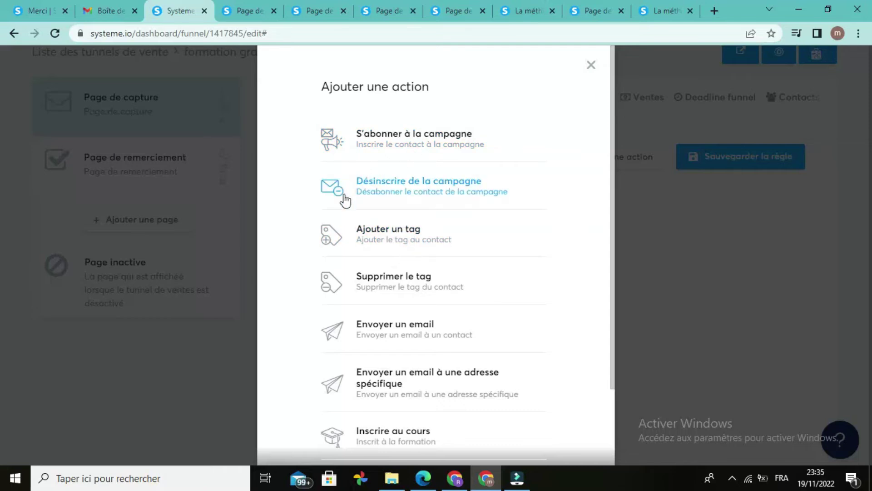
click(386, 235)
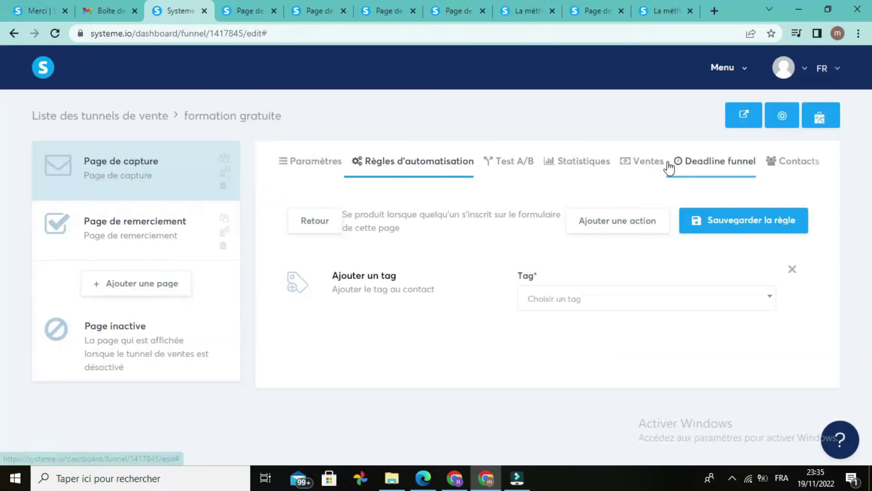
click(676, 306)
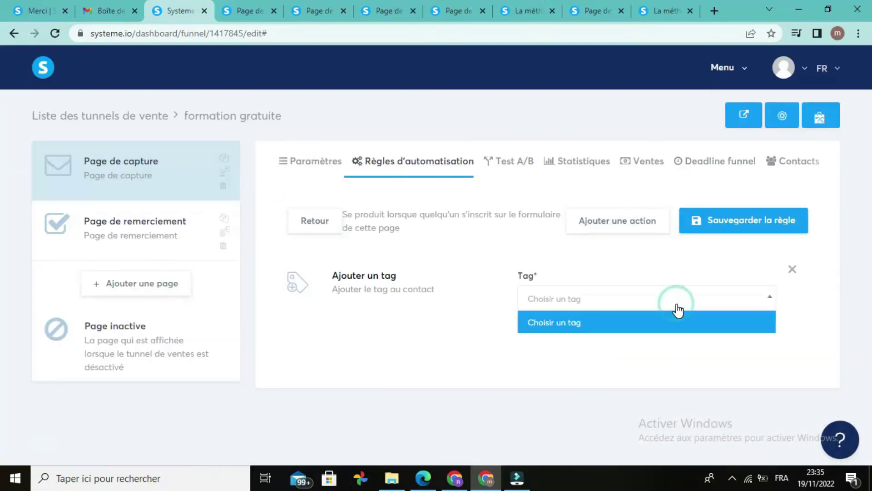
Create a new contact tag named "formation gratuite" on the account's Tags page.
click(739, 73)
click(705, 191)
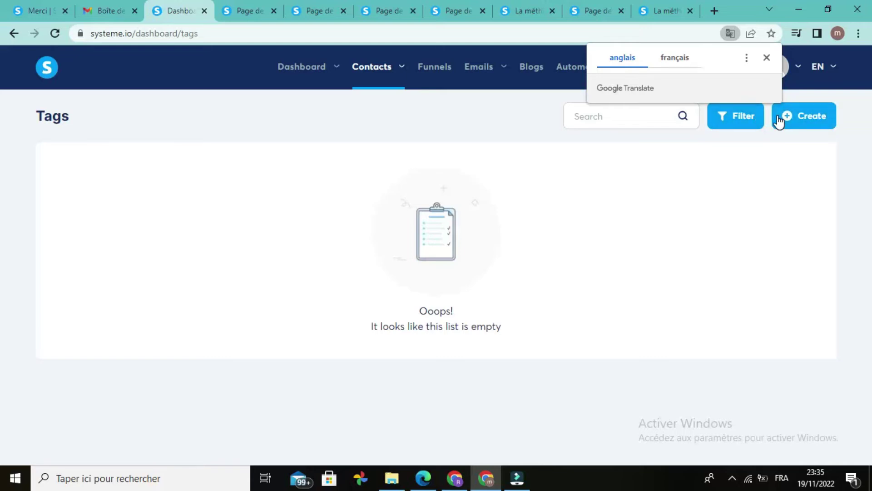
click(816, 117)
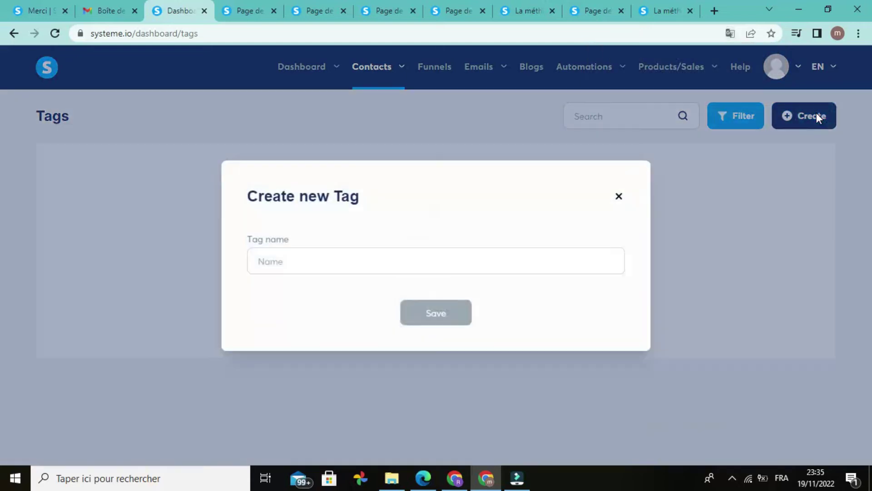
click(342, 268)
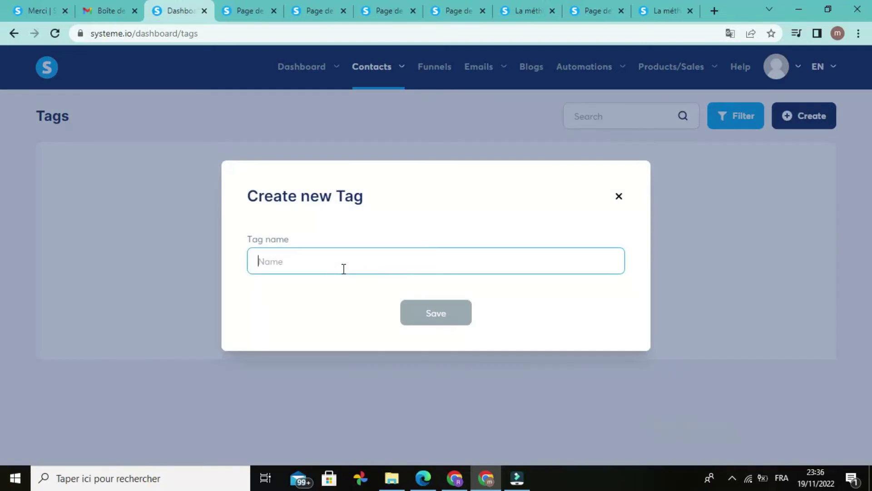
text(formation gratuite)
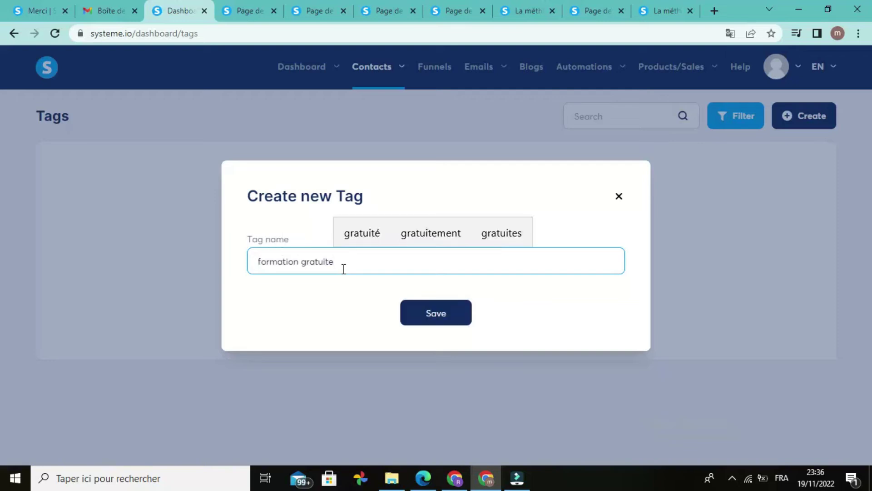
click(449, 312)
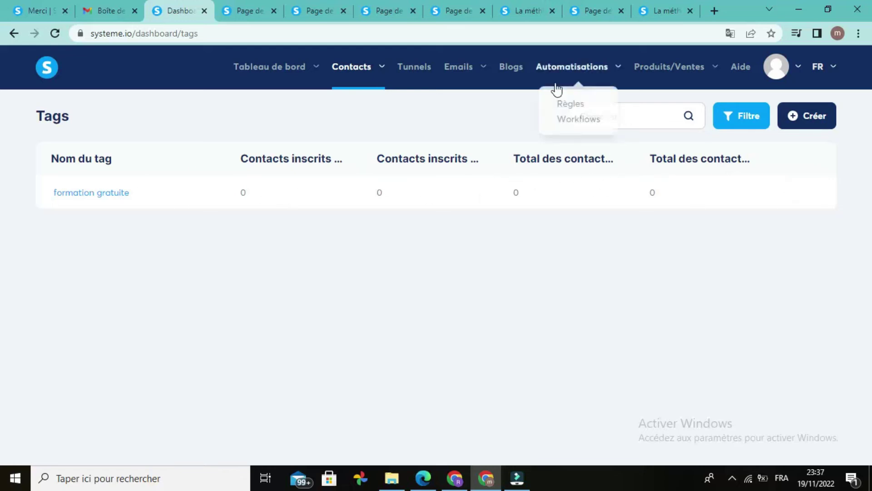
Open the formation gratuite funnel and its Inscription sur la page (optin) automation rule.
click(409, 71)
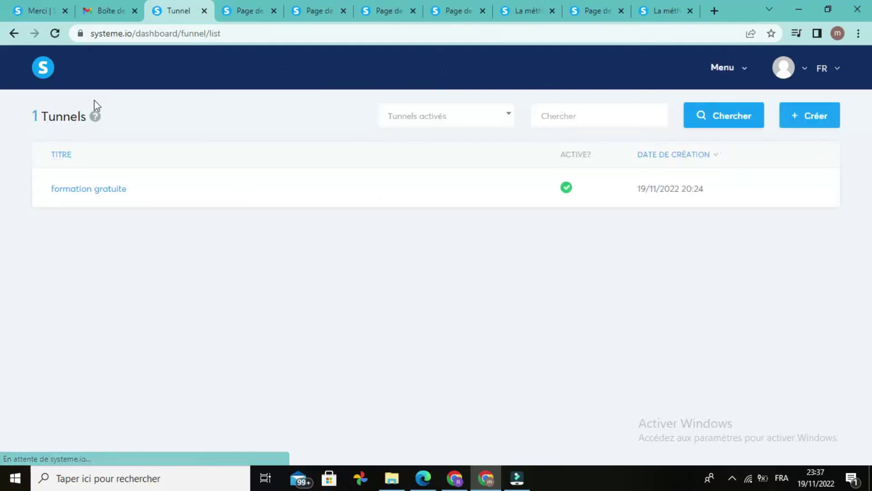
click(107, 193)
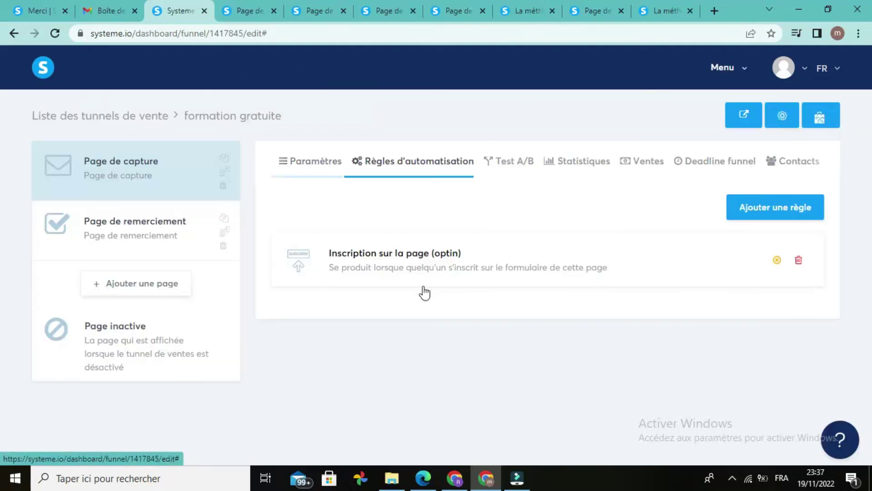
click(546, 258)
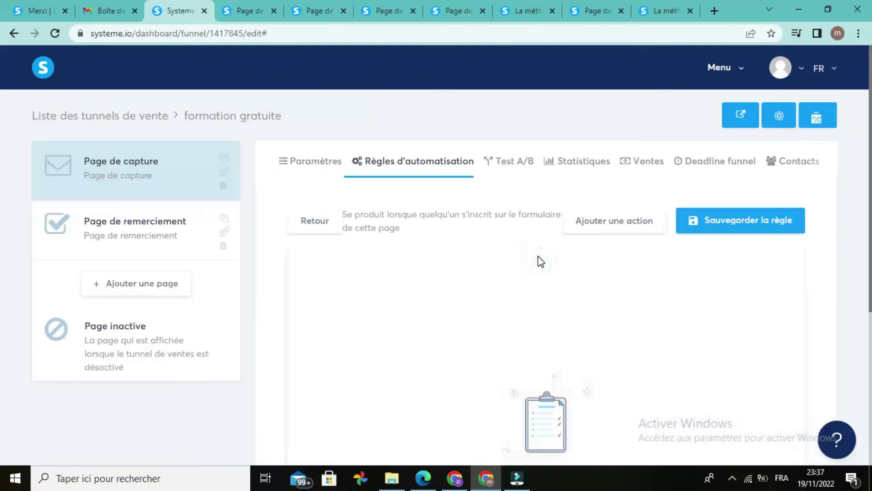
Add an Ajouter un tag action to the optin rule and choose the tag "formation gratuite".
click(616, 222)
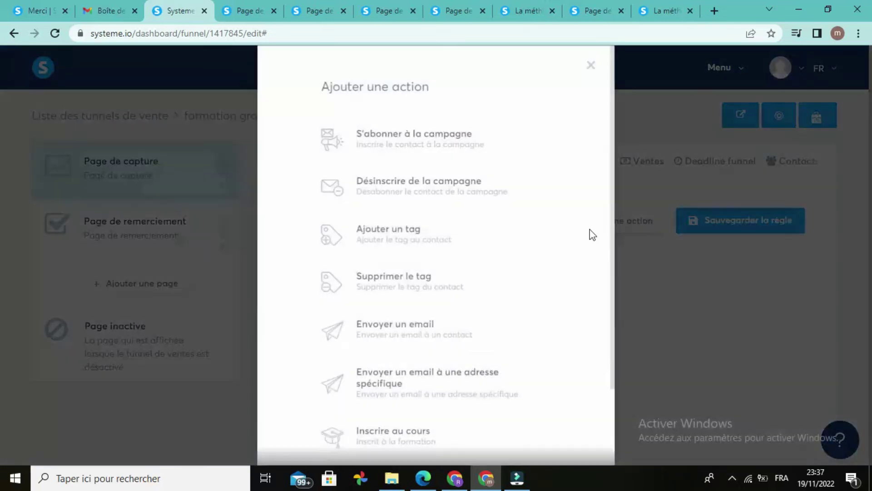
click(389, 231)
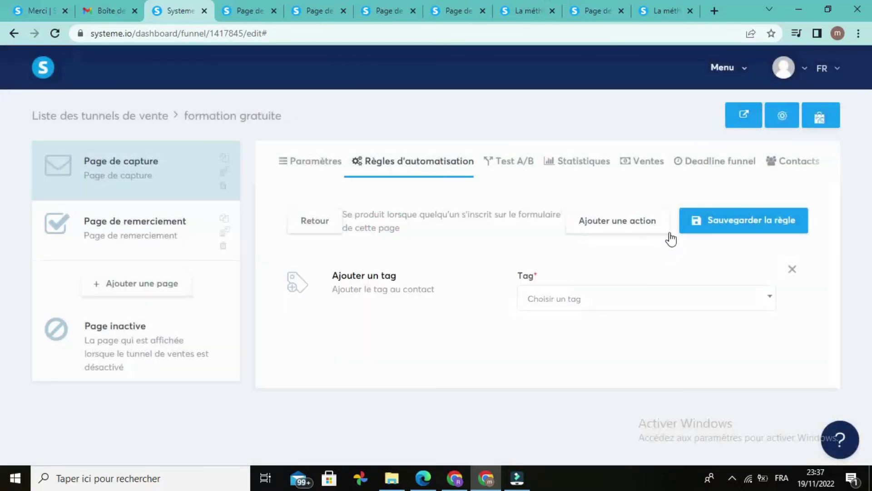
click(559, 299)
click(563, 345)
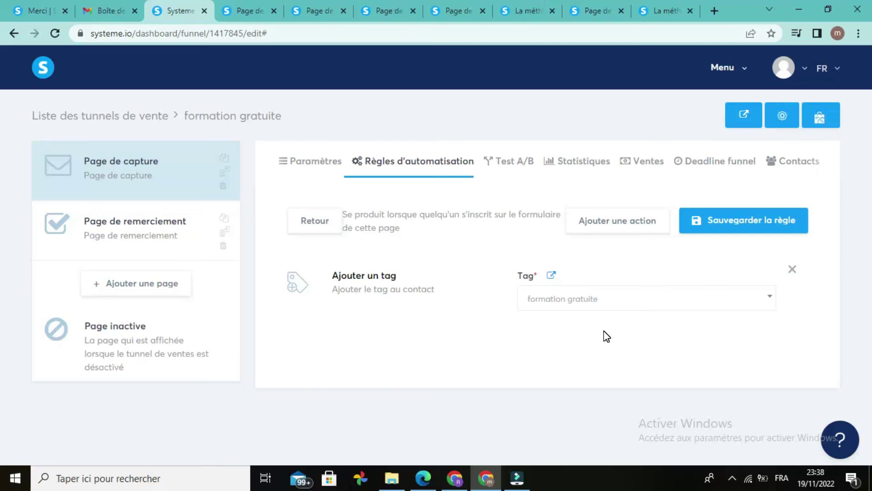
click(604, 299)
click(553, 318)
click(558, 295)
click(558, 342)
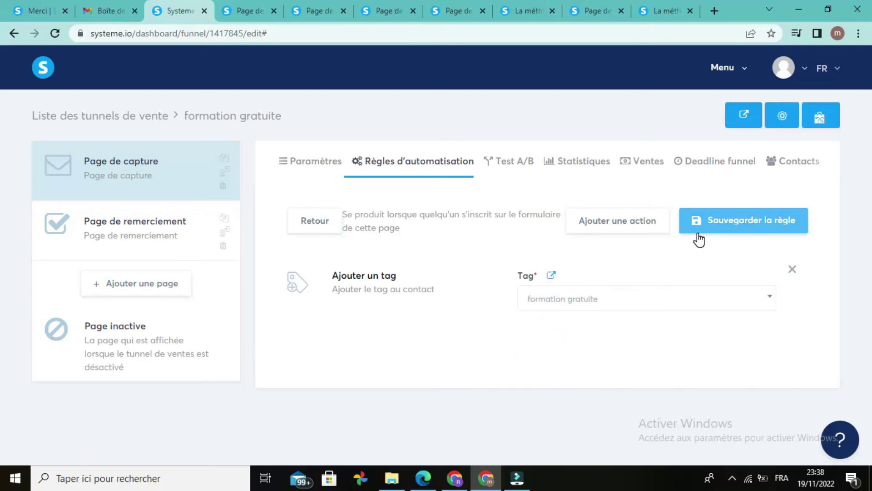
Try to add an Inscrire au cours action to the optin rule, check its course choices and remove the action.
click(645, 227)
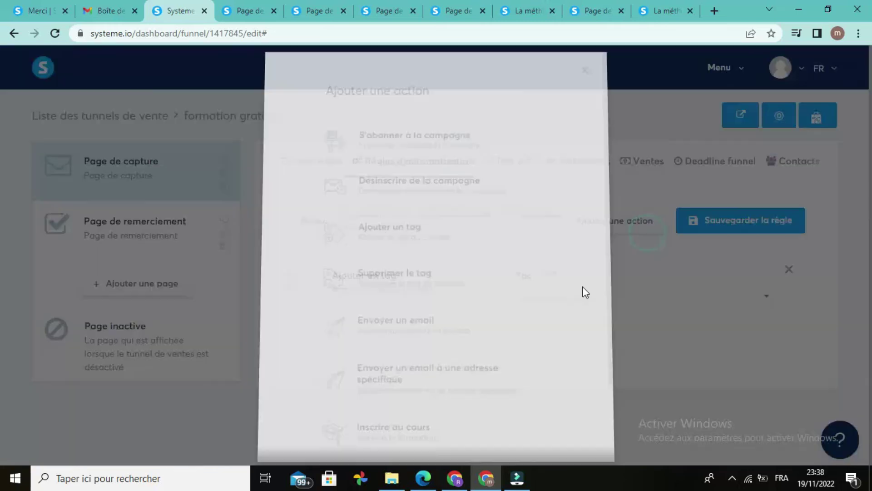
scroll(507, 293, down, 1)
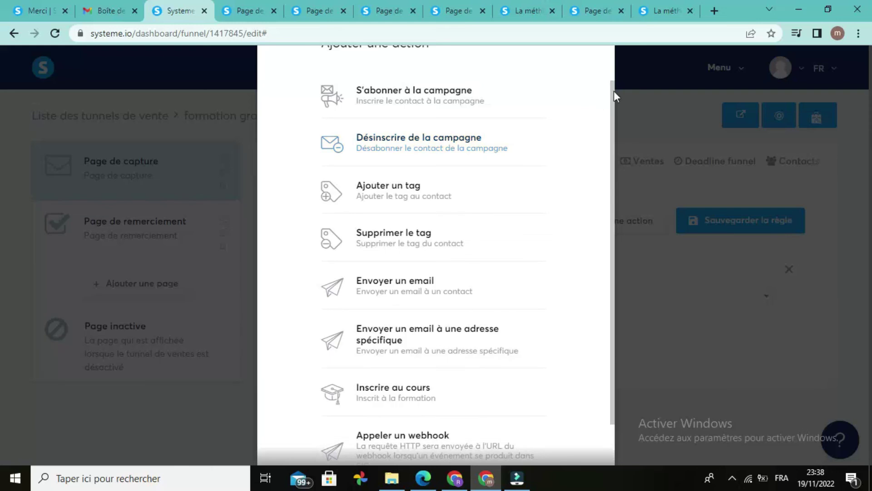
scroll(327, 236, down, 1)
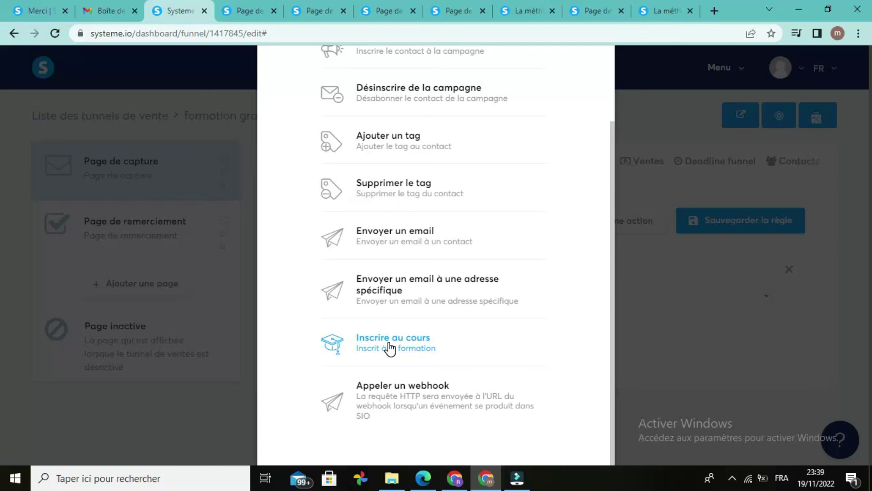
click(389, 348)
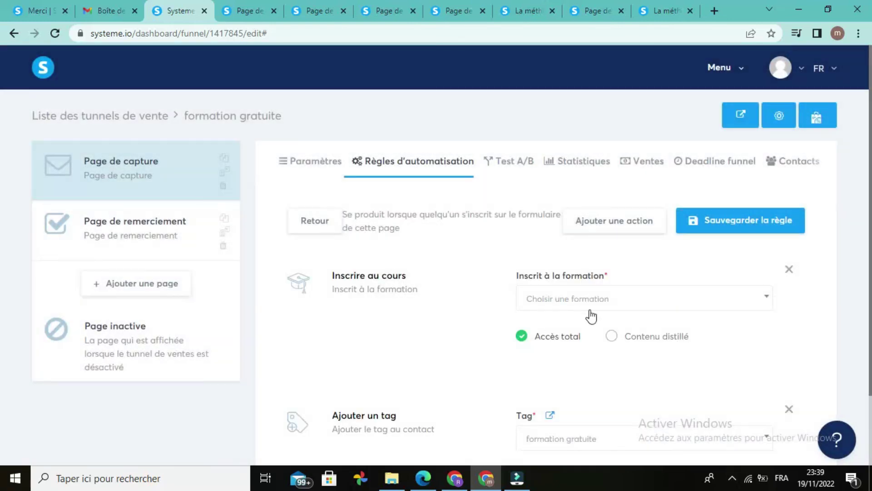
scroll(595, 326, down, 2)
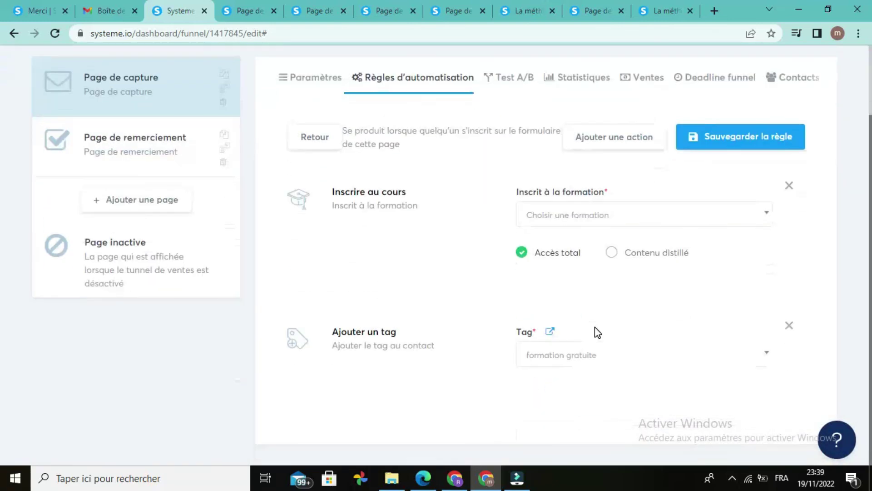
click(577, 224)
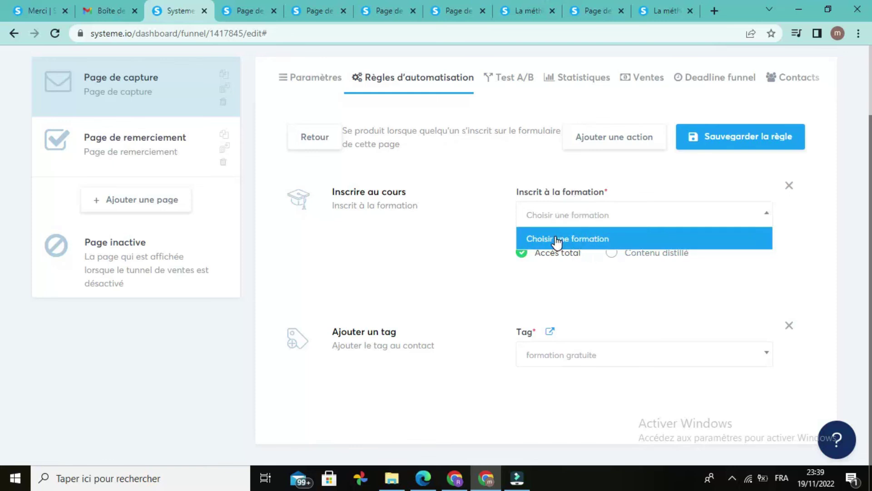
click(789, 187)
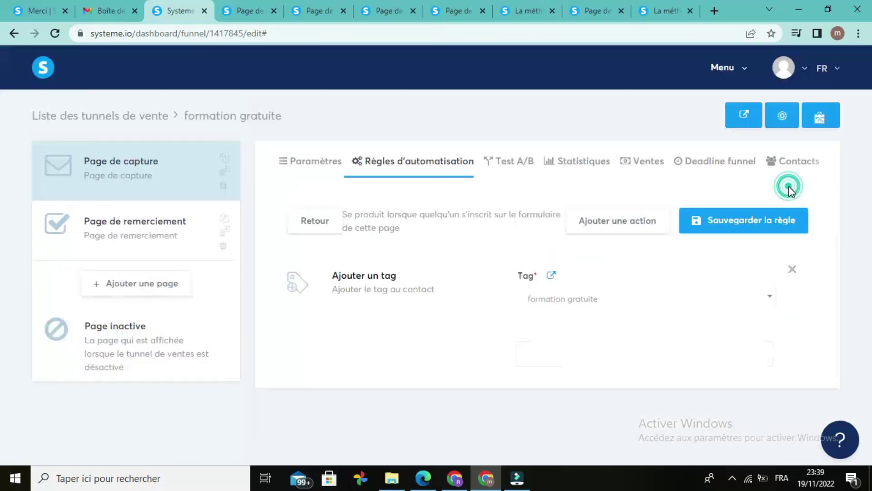
Save the optin rule and return to the settings of the Page de capture.
click(727, 221)
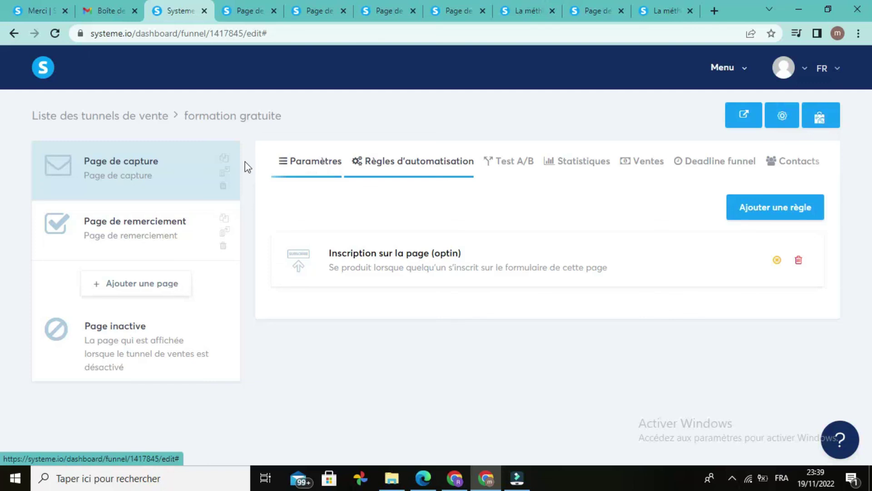
click(97, 169)
Review the live capture page's name and e-mail form and its signup button, and return to the funnel editor.
click(296, 9)
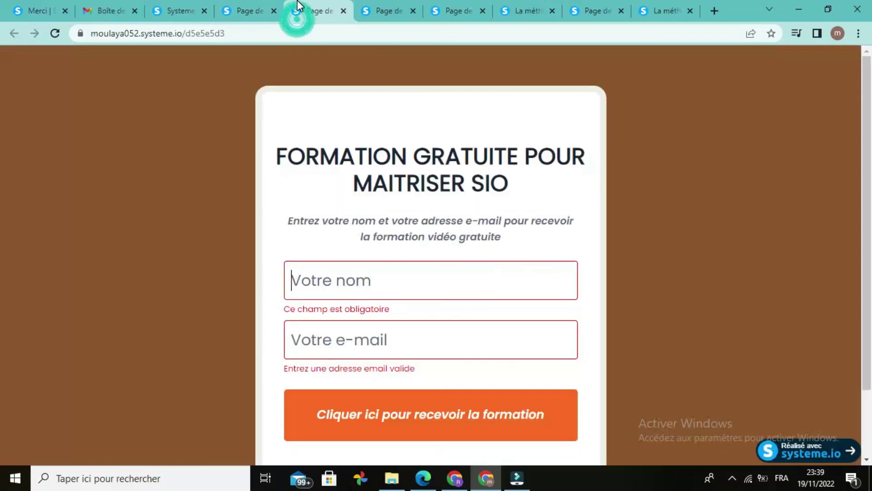
scroll(352, 289, up, 2)
scroll(352, 289, down, 2)
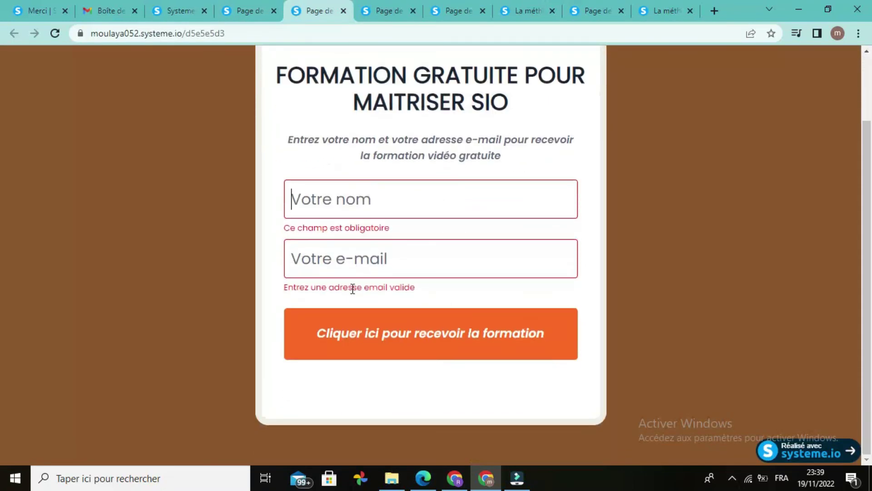
scroll(352, 289, up, 2)
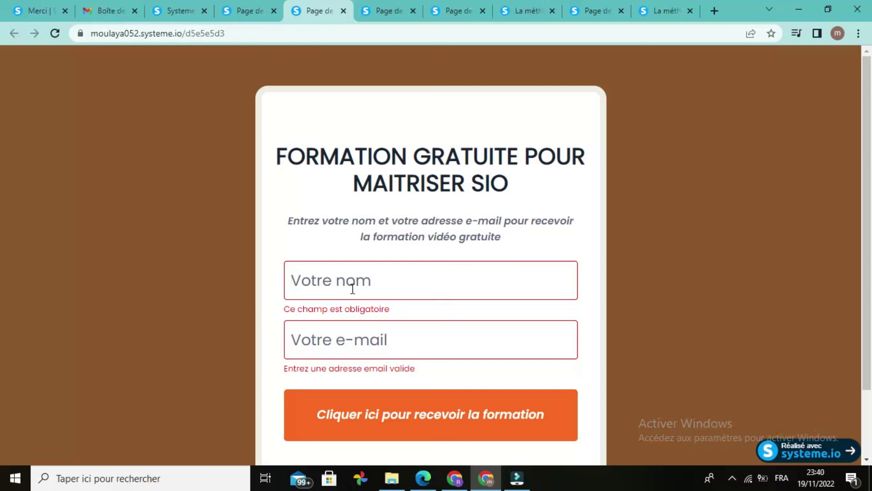
scroll(438, 282, down, 1)
scroll(438, 282, up, 1)
scroll(439, 282, down, 2)
scroll(439, 283, up, 1)
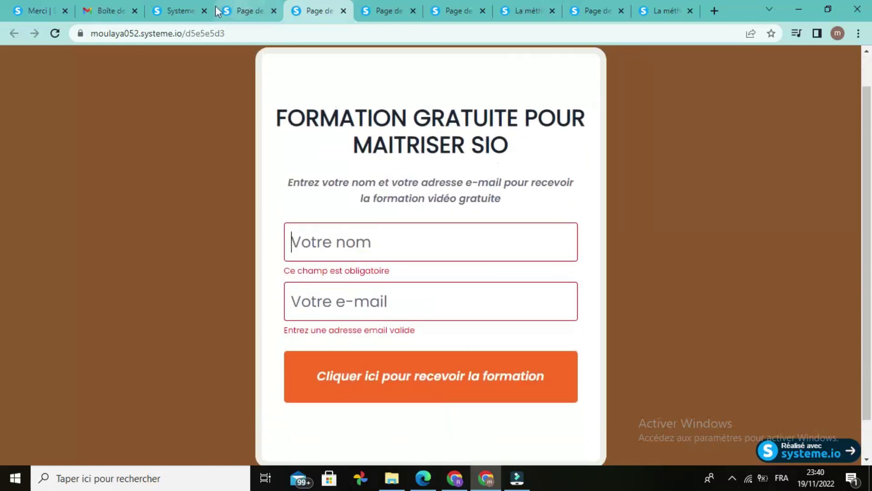
click(178, 10)
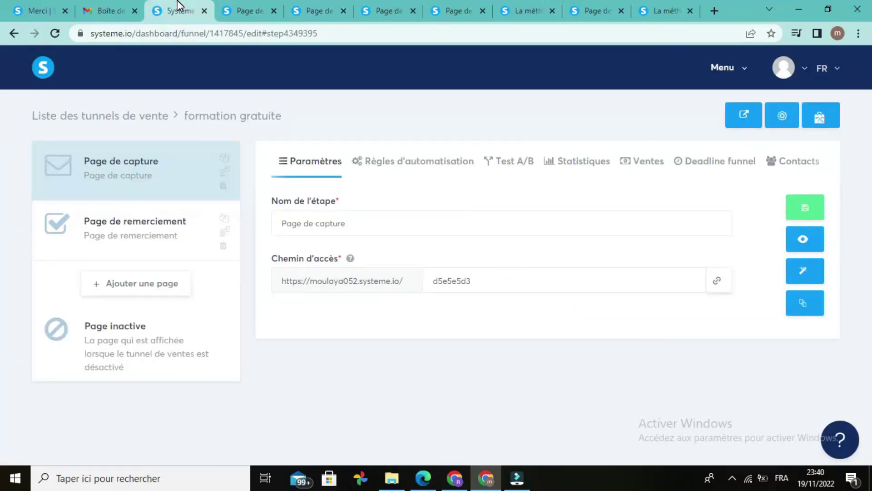